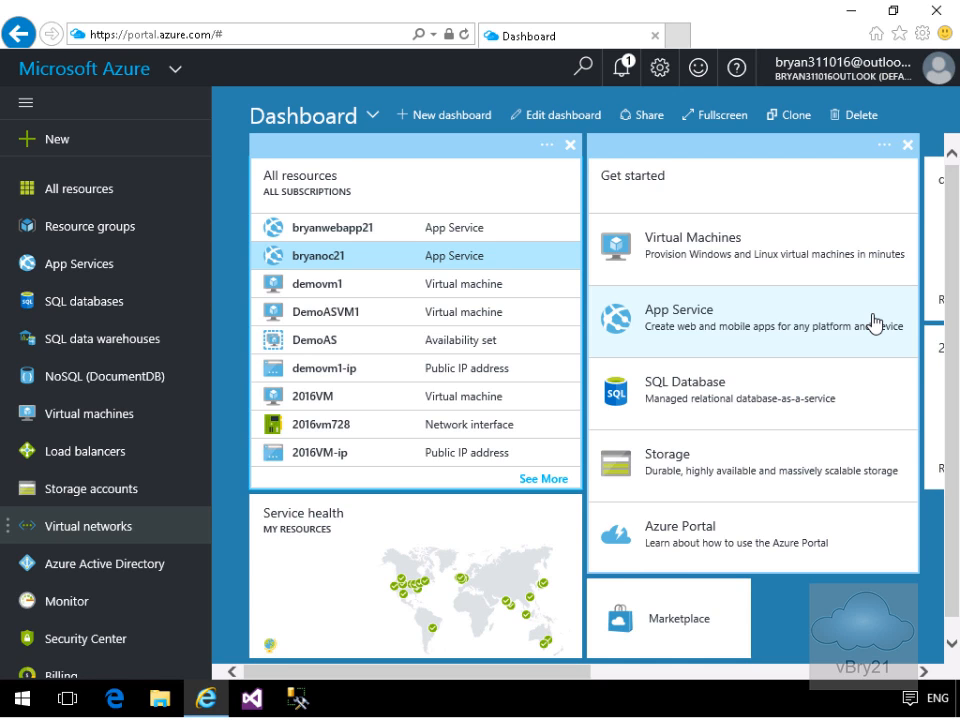
- Start creating a new Cloud service from the Compute category of the marketplace
{"action": "left_click", "coordinate": [40, 141]}
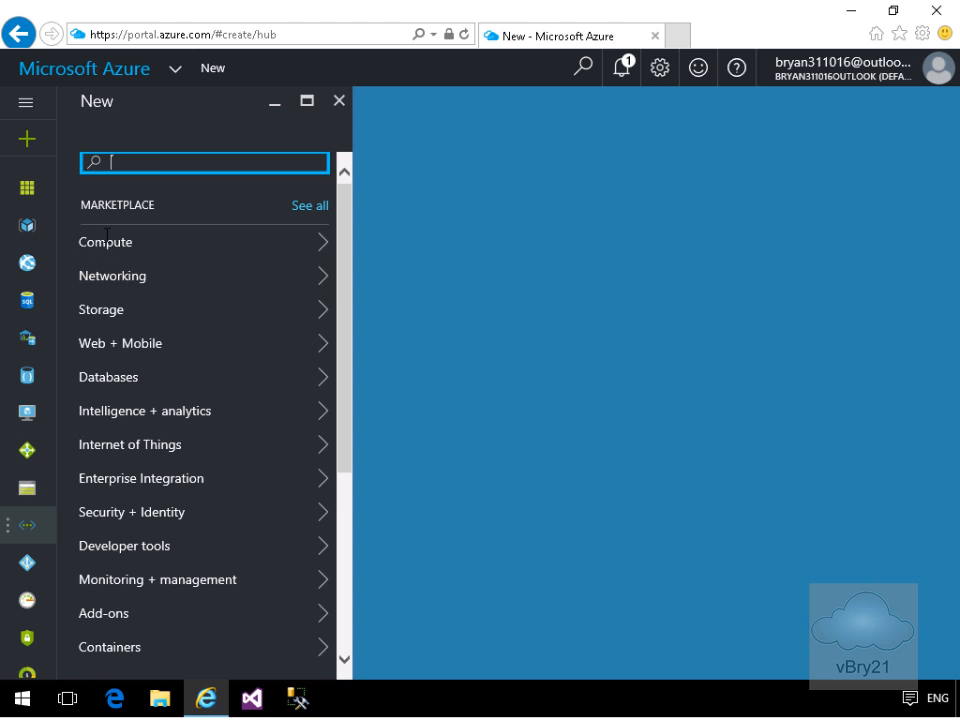
{"action": "left_click", "coordinate": [106, 240]}
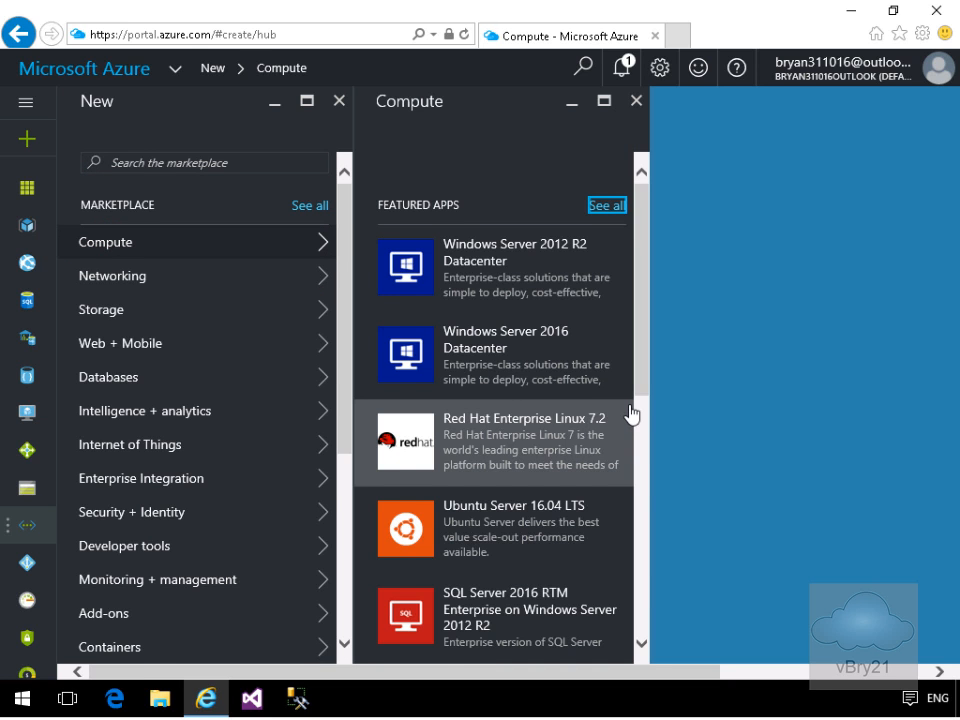
{"action": "scroll", "coordinate": [630, 415], "scroll_direction": "down", "scroll_amount": 1}
{"action": "scroll", "coordinate": [630, 415], "scroll_direction": "down", "scroll_amount": 3}
{"action": "scroll", "coordinate": [630, 415], "scroll_direction": "down", "scroll_amount": 3}
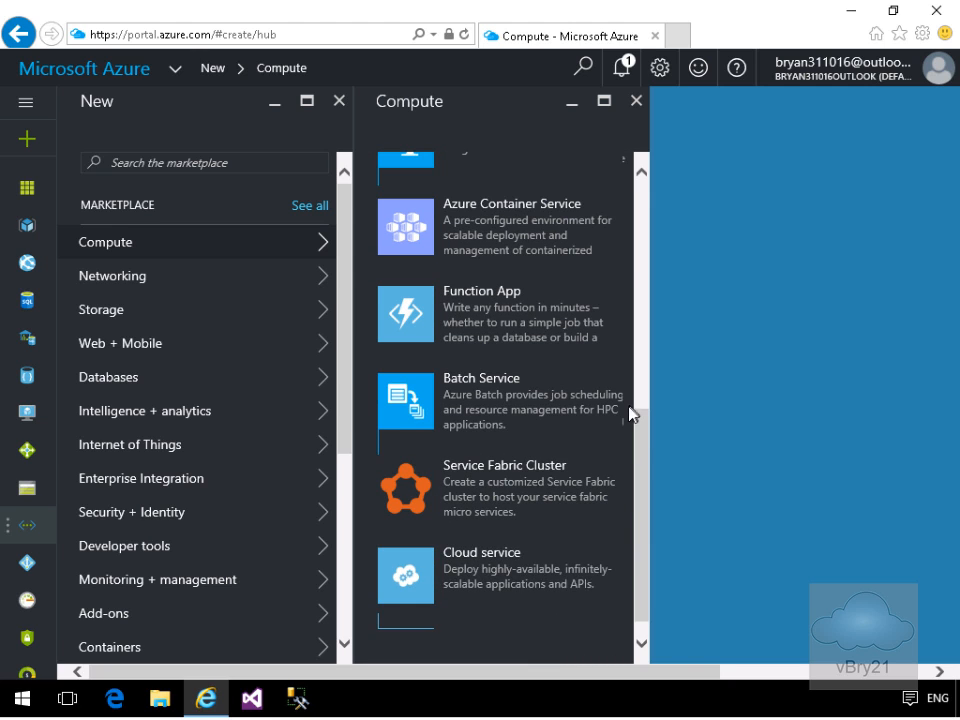
{"action": "left_click", "coordinate": [576, 565]}
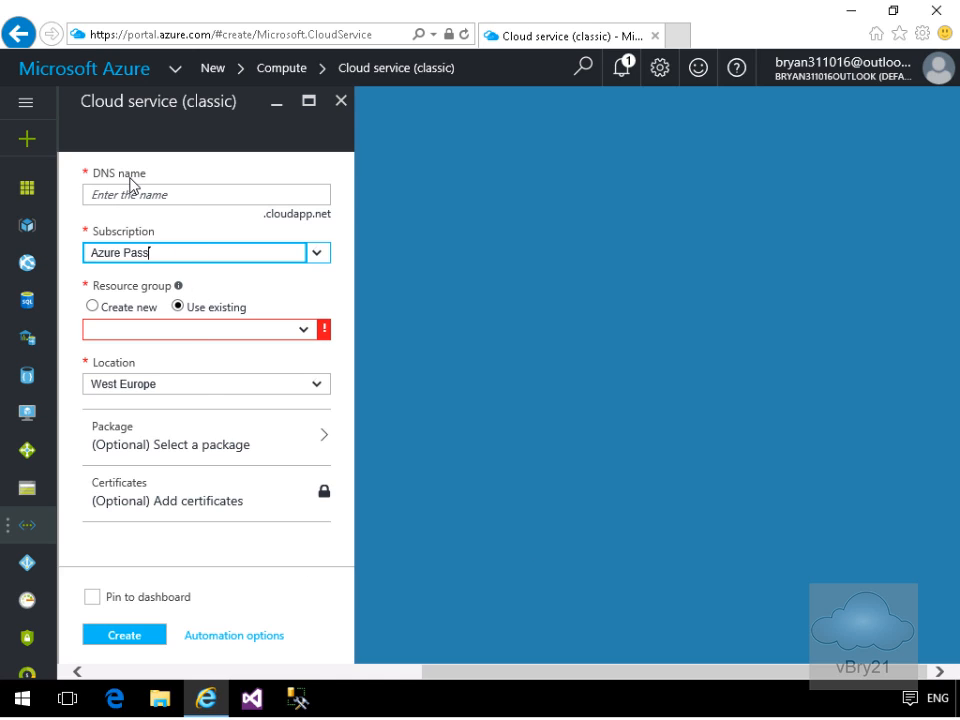
- Set the cloud service's DNS name to bryancs21
{"action": "left_click", "coordinate": [126, 193]}
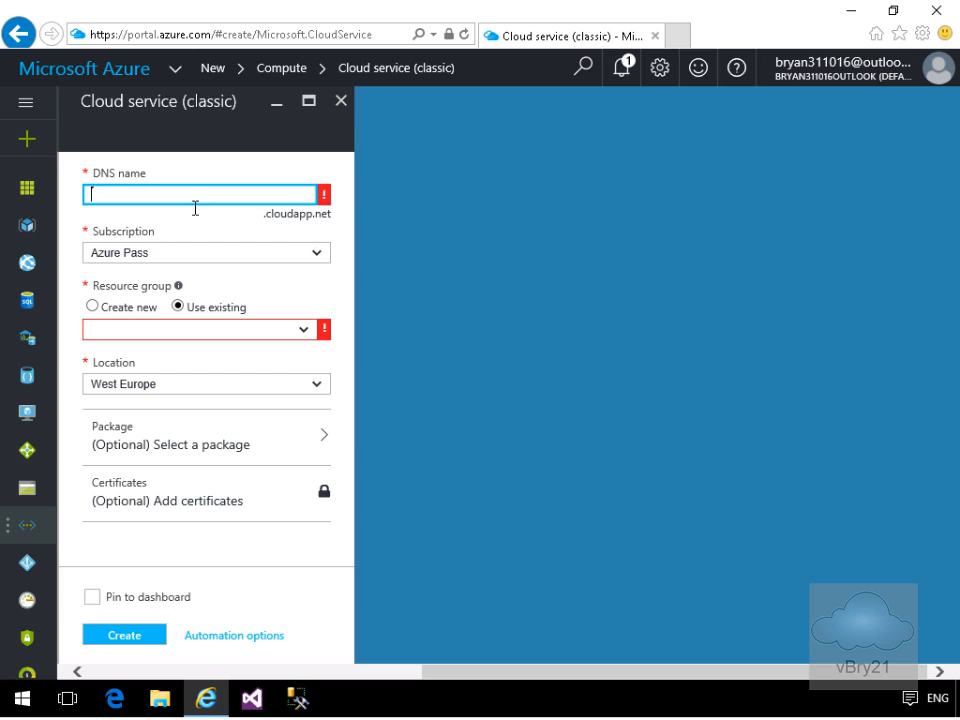
{"action": "type", "text": "bryan"}
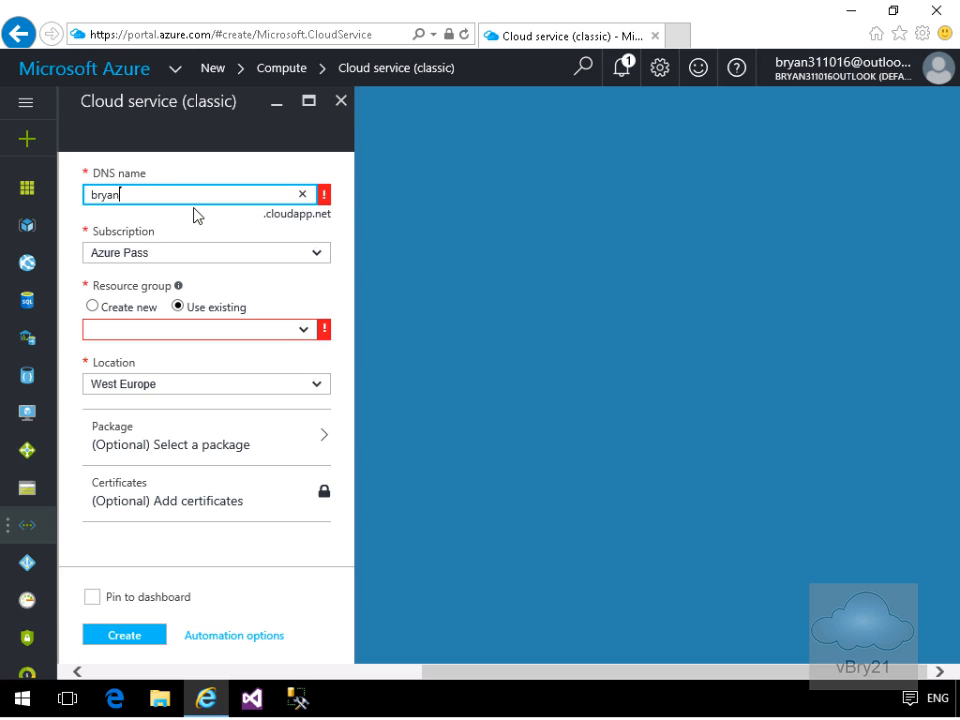
{"action": "type", "text": "cs"}
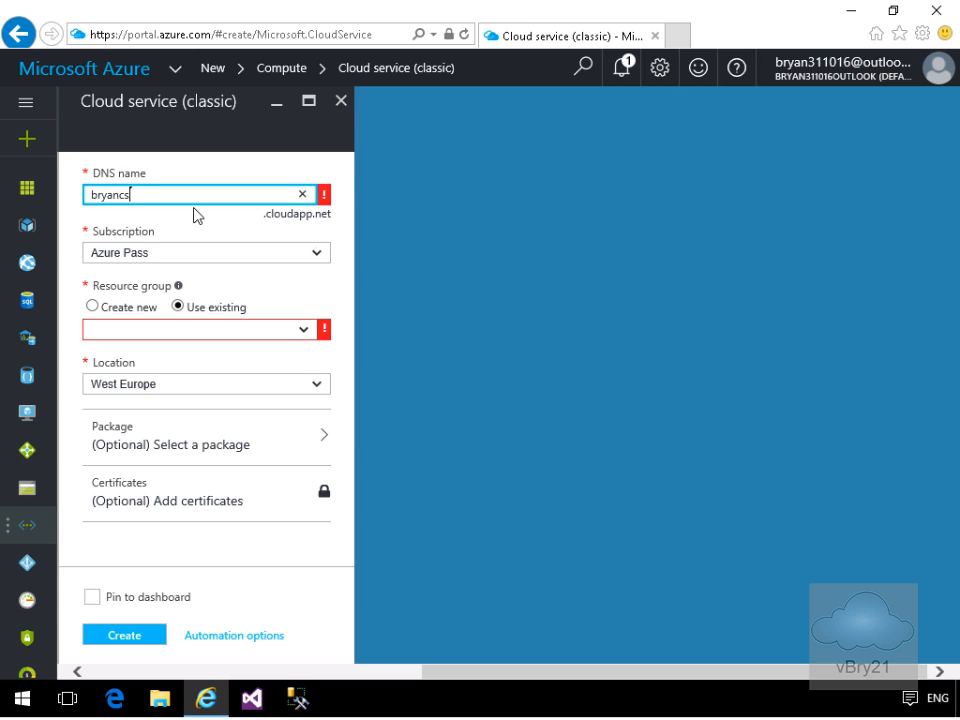
{"action": "type", "text": "21"}
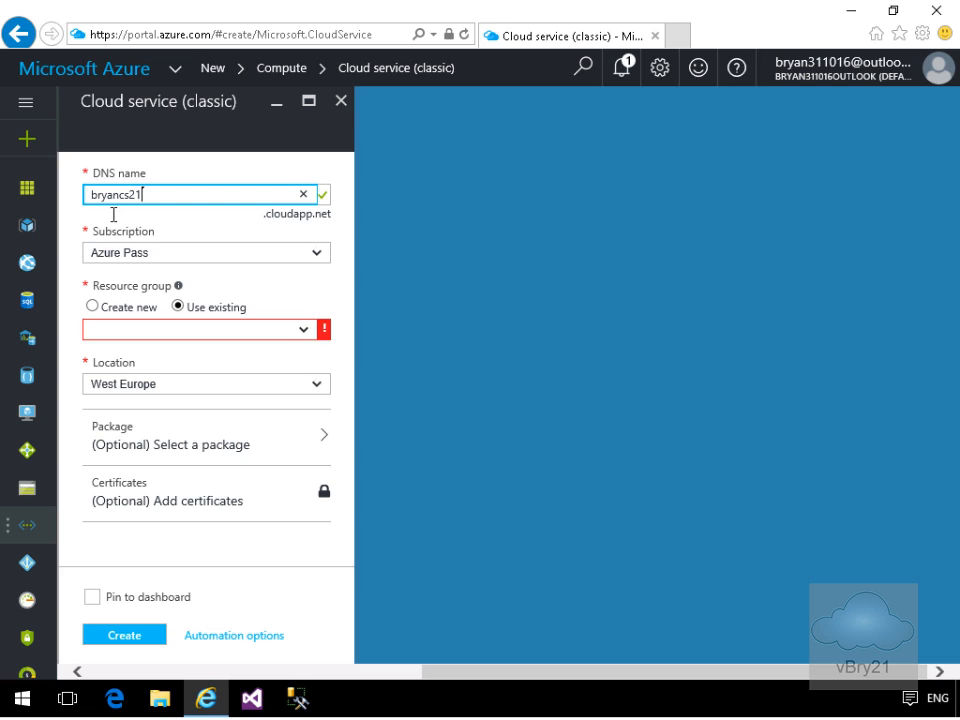
- Assign a new resource group named LabCSRG and create the cloud service pinned to the dashboard
{"action": "left_click", "coordinate": [94, 307]}
{"action": "left_click", "coordinate": [107, 328]}
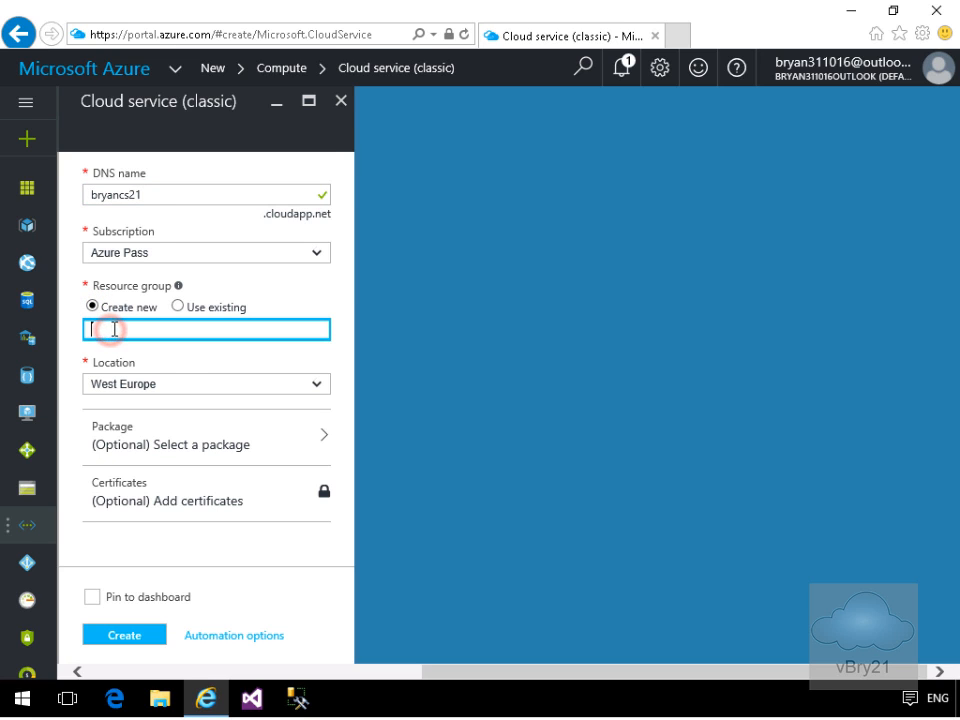
{"action": "type", "text": "LabCSRG"}
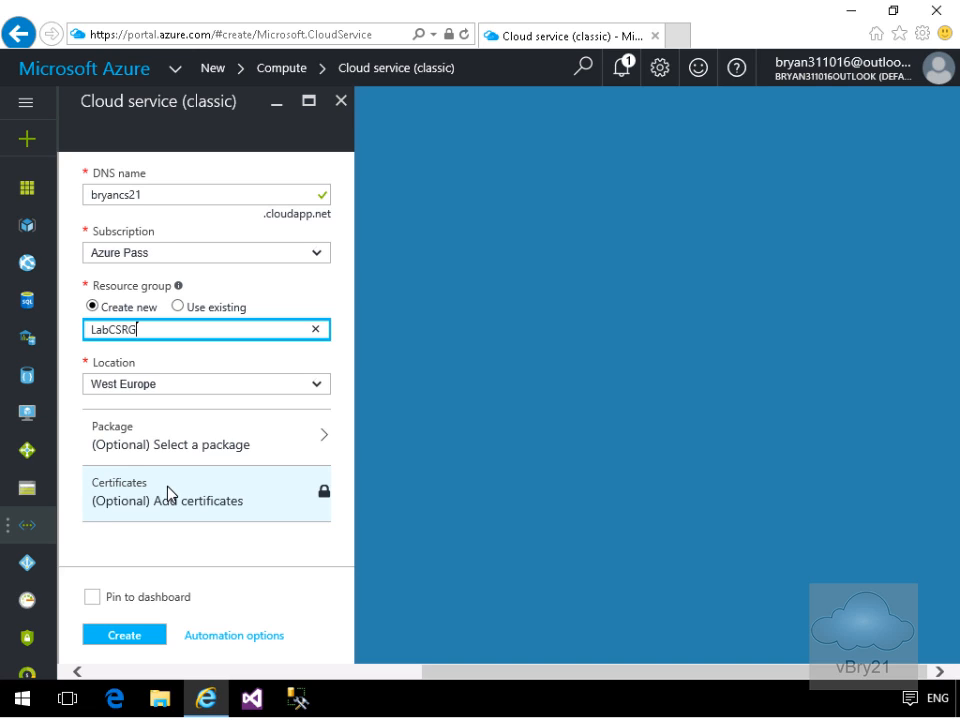
{"action": "left_click", "coordinate": [94, 600]}
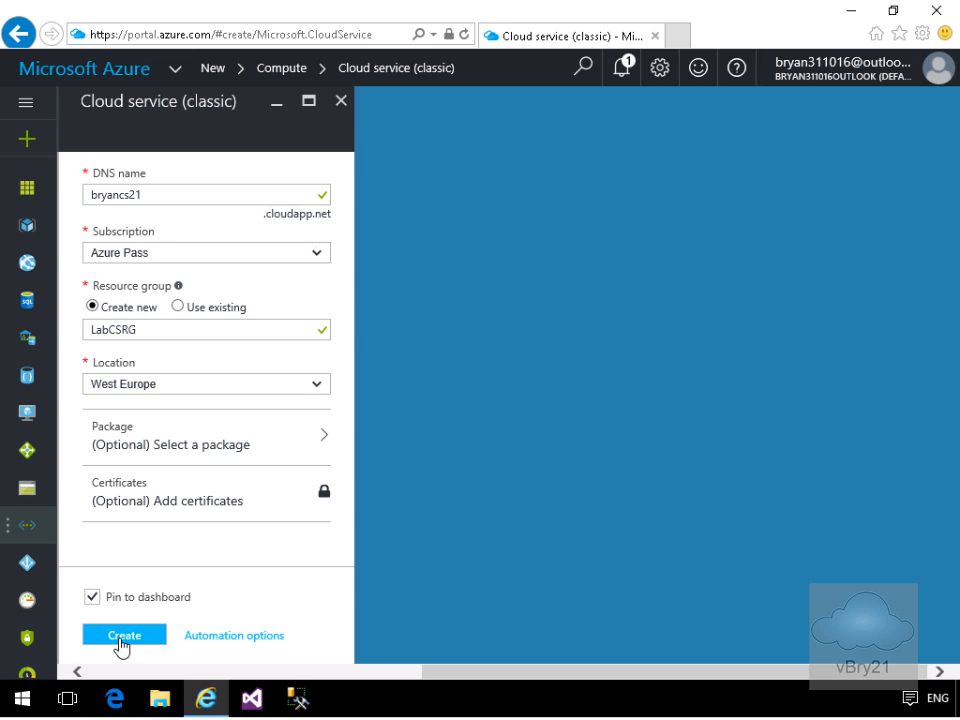
{"action": "left_click", "coordinate": [121, 640]}
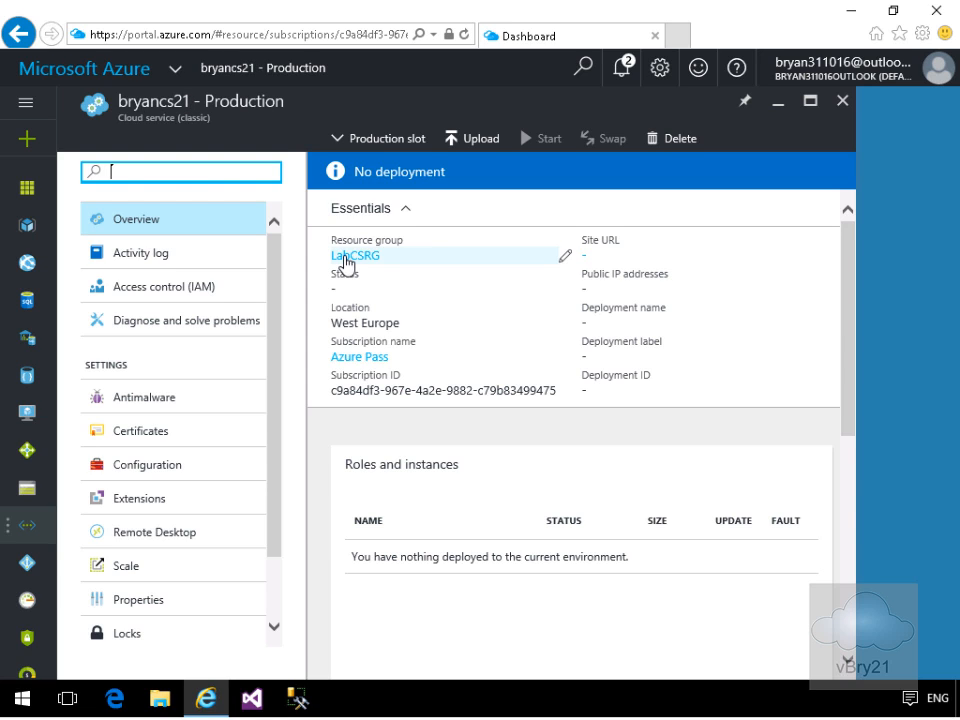
{"action": "left_click", "coordinate": [346, 262]}
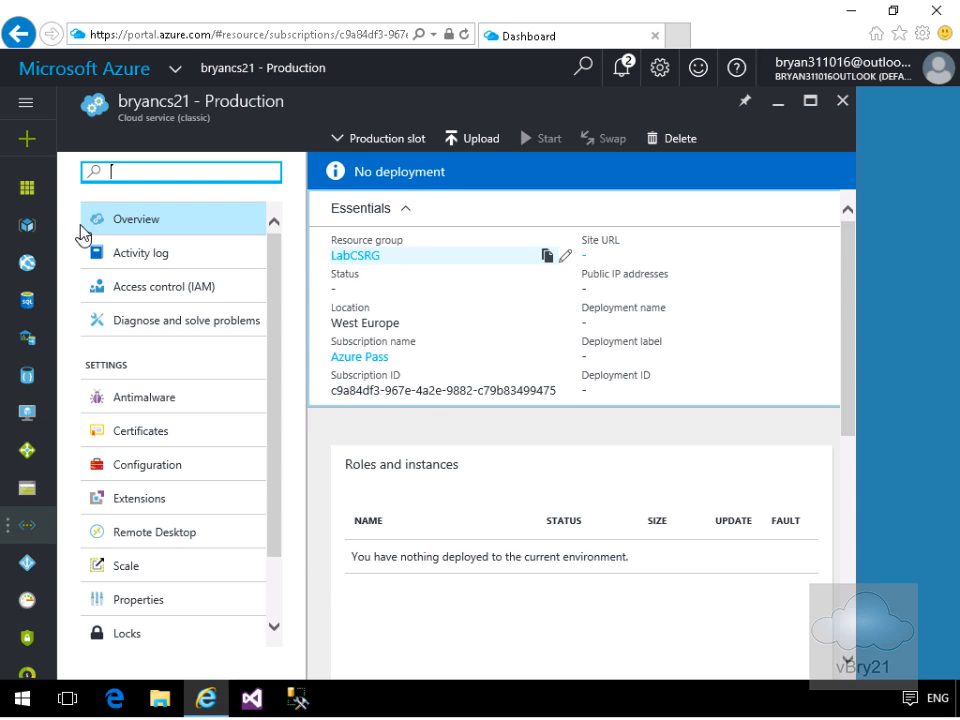
- Start creating a new storage account from the Storage category and name it bryancs21sa
{"action": "left_click", "coordinate": [27, 142]}
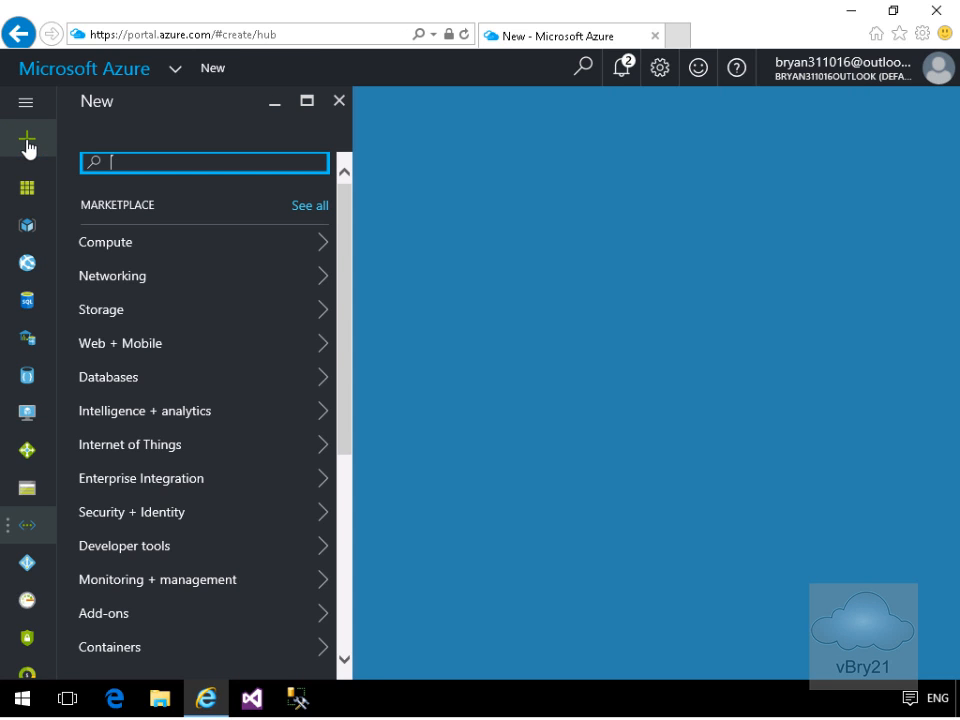
{"action": "left_click", "coordinate": [180, 320]}
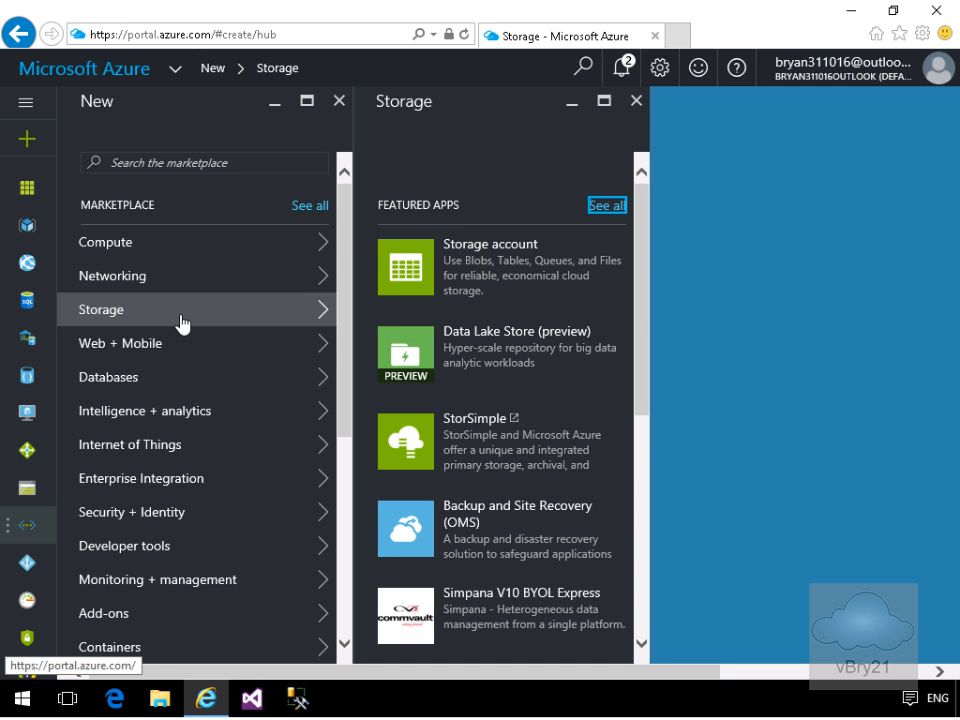
{"action": "left_click", "coordinate": [527, 276]}
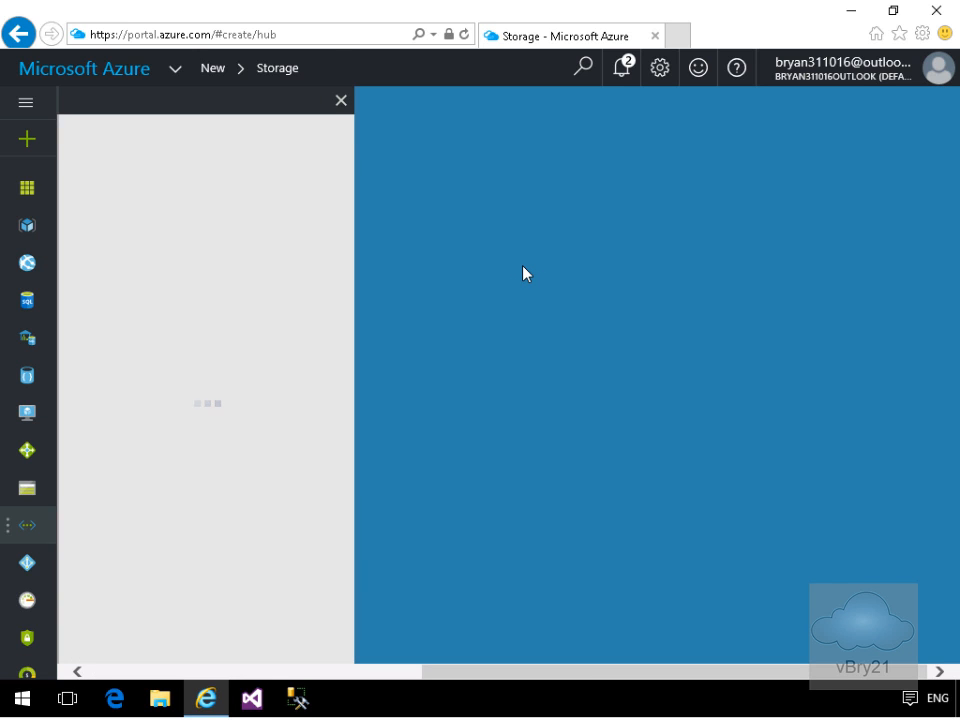
{"action": "left_click", "coordinate": [217, 210]}
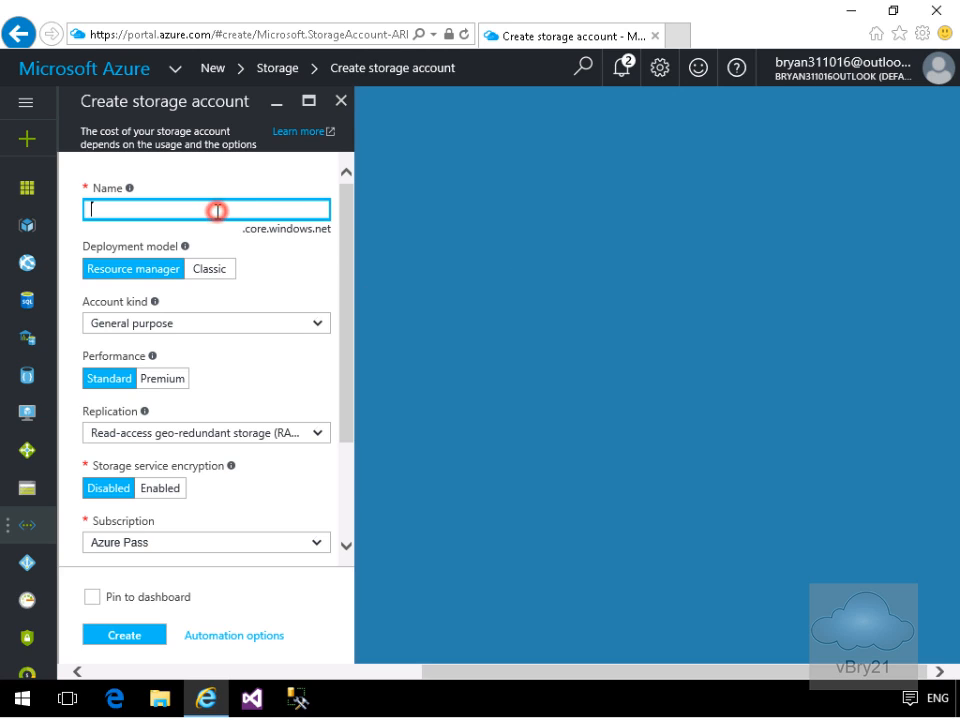
{"action": "type", "text": "bryancs21sa"}
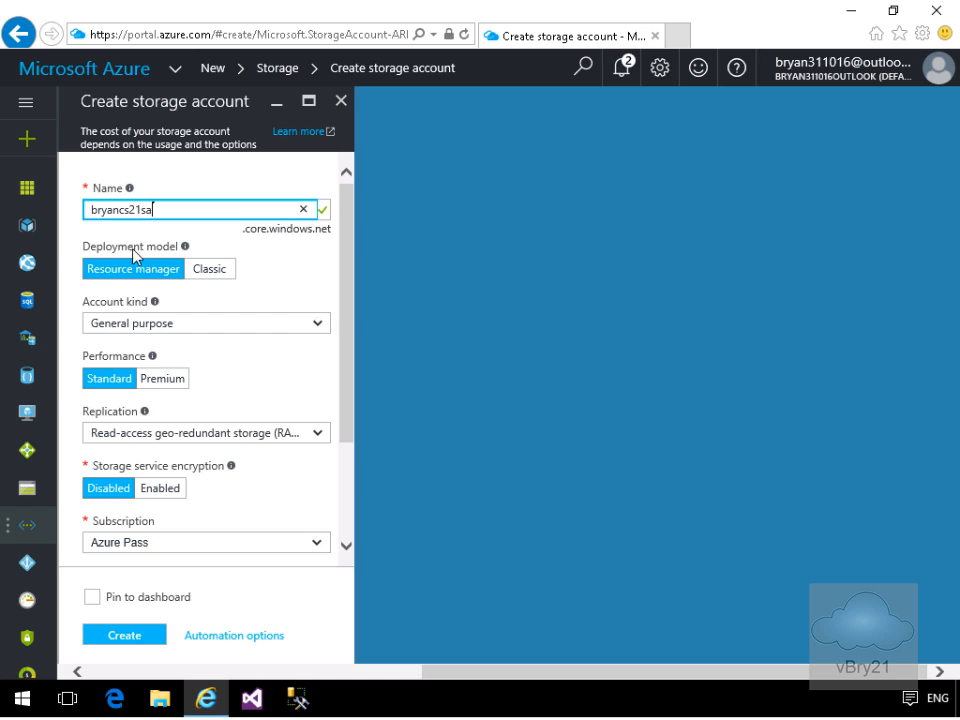
- Set the storage account's deployment model to Classic and its replication to Locally-redundant storage (LRS)
{"action": "left_click", "coordinate": [199, 269]}
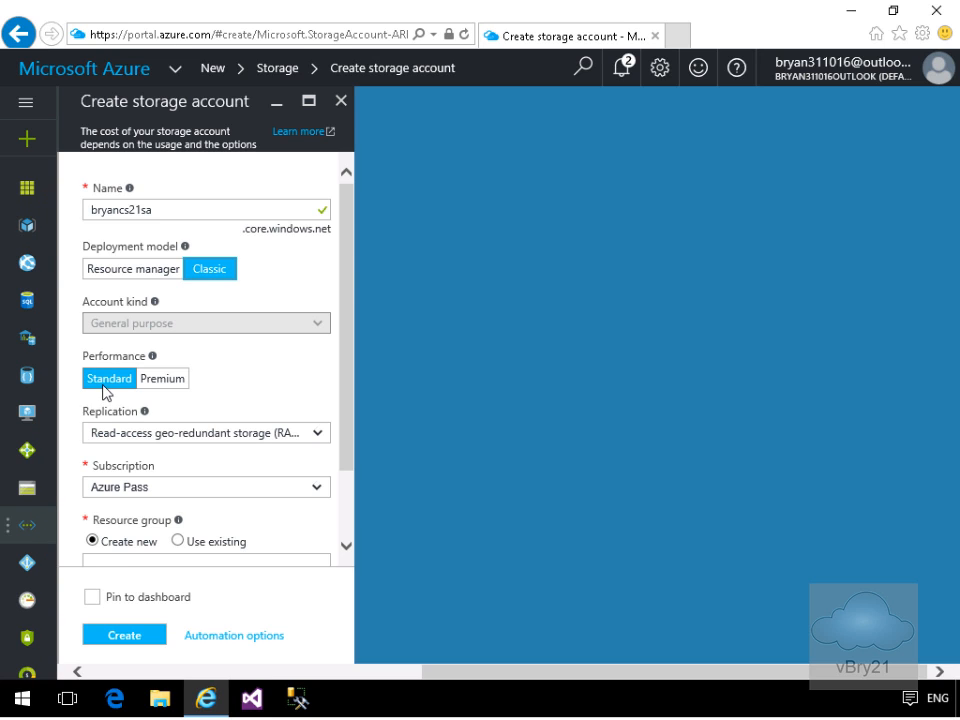
{"action": "left_click", "coordinate": [149, 435]}
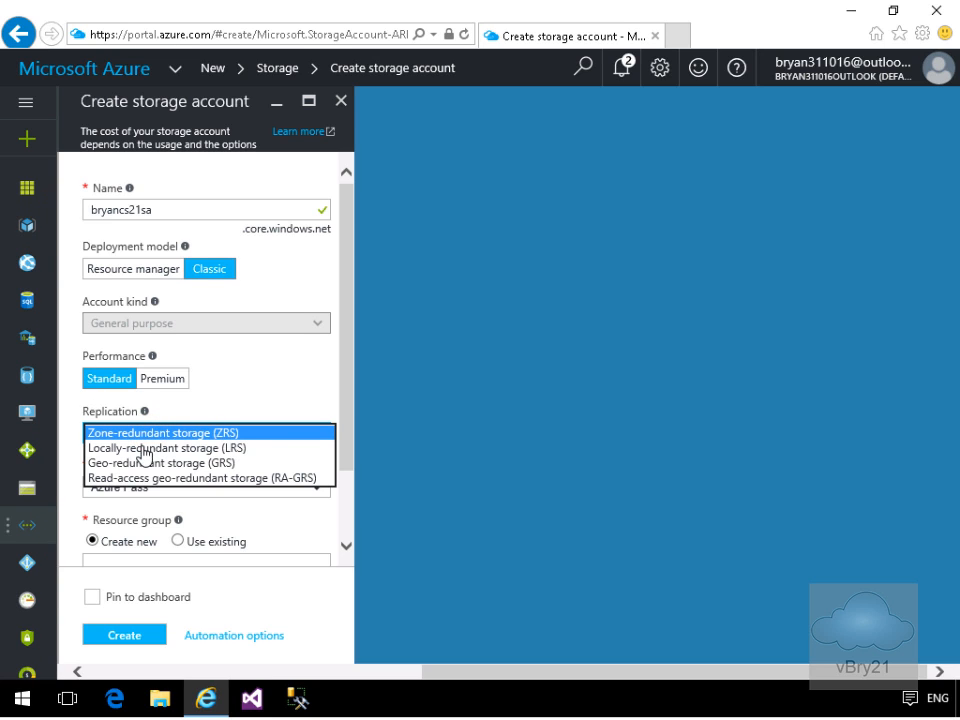
{"action": "left_click", "coordinate": [145, 452]}
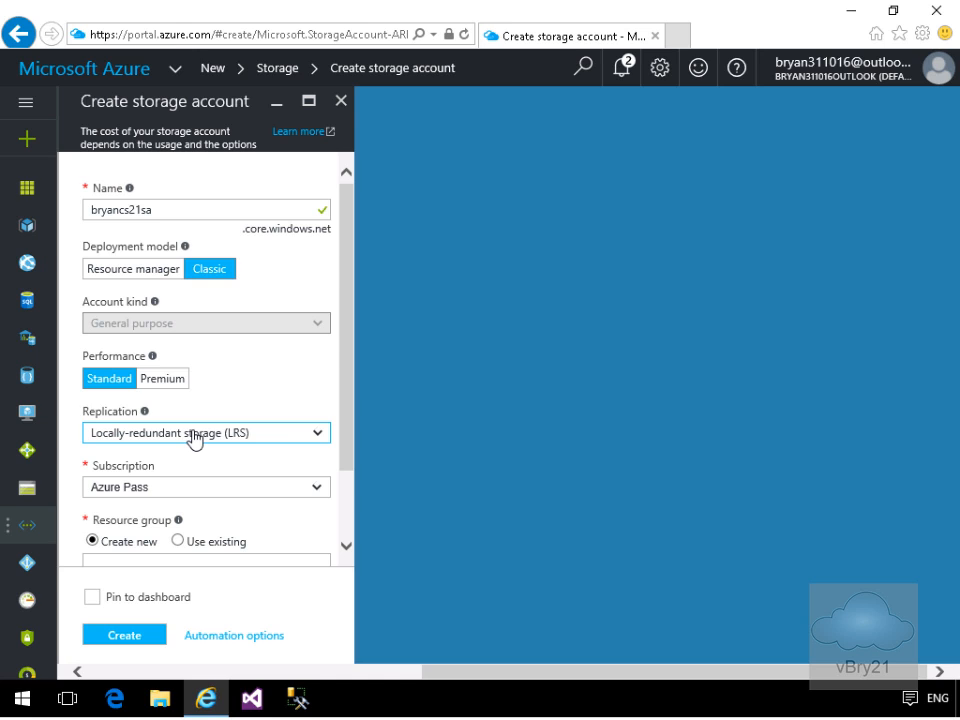
- Assign the existing resource group LabCSRG and create the storage account pinned to the dashboard
{"action": "left_click", "coordinate": [346, 548]}
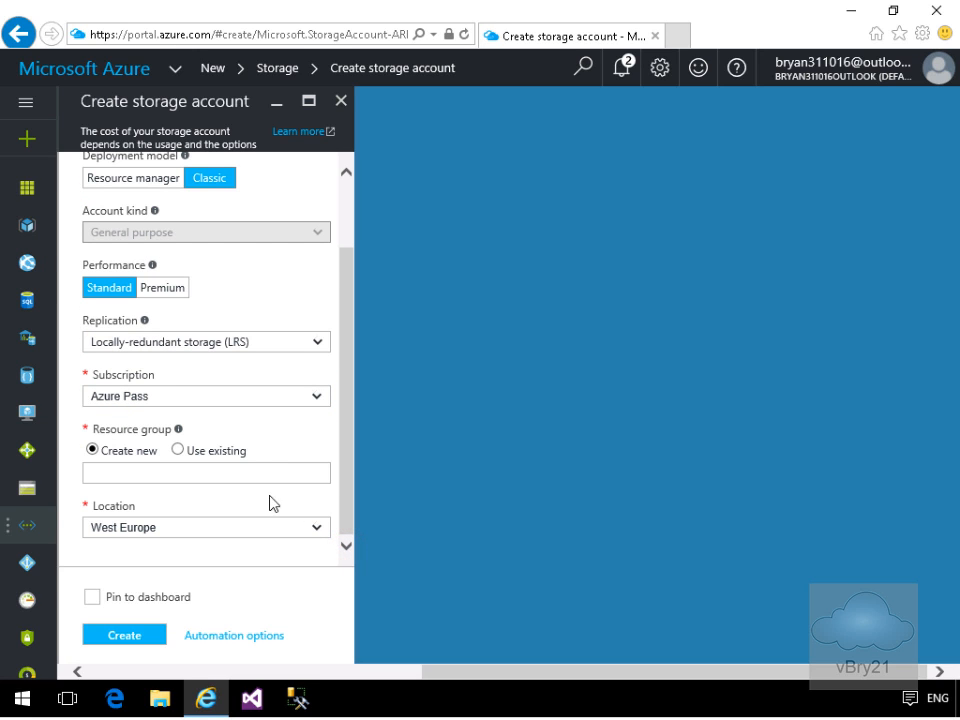
{"action": "left_click", "coordinate": [178, 450]}
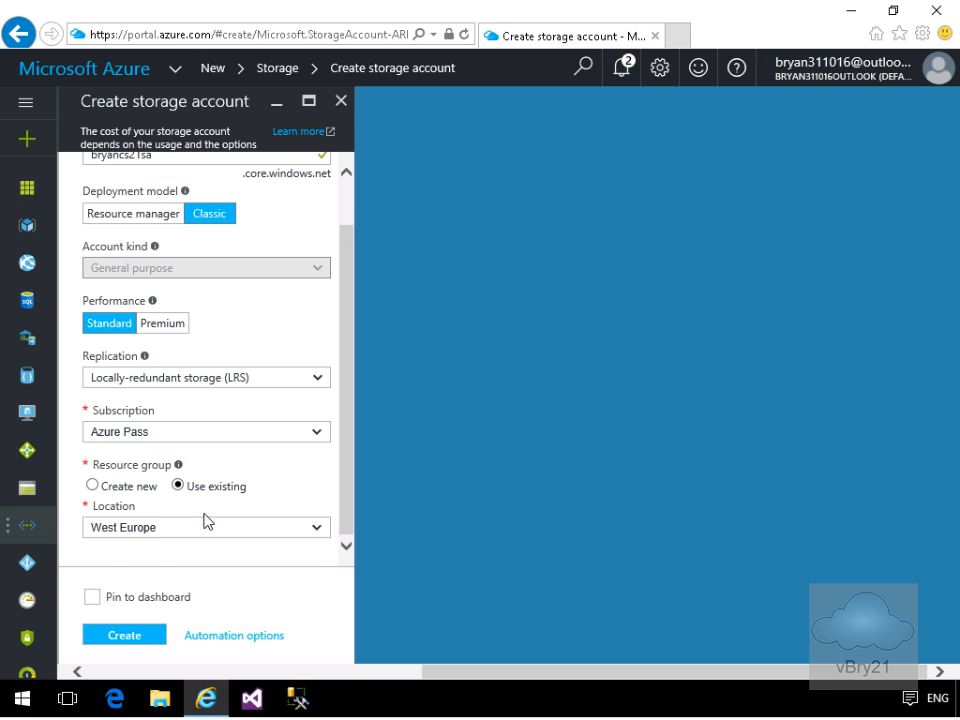
{"action": "left_click", "coordinate": [303, 510]}
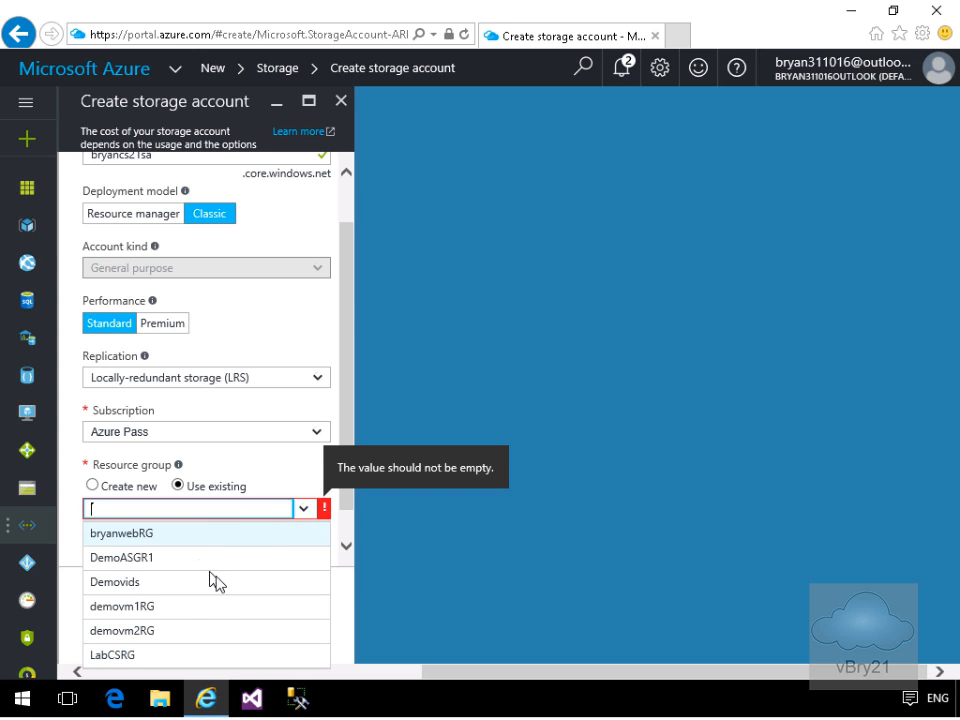
{"action": "left_click", "coordinate": [120, 656]}
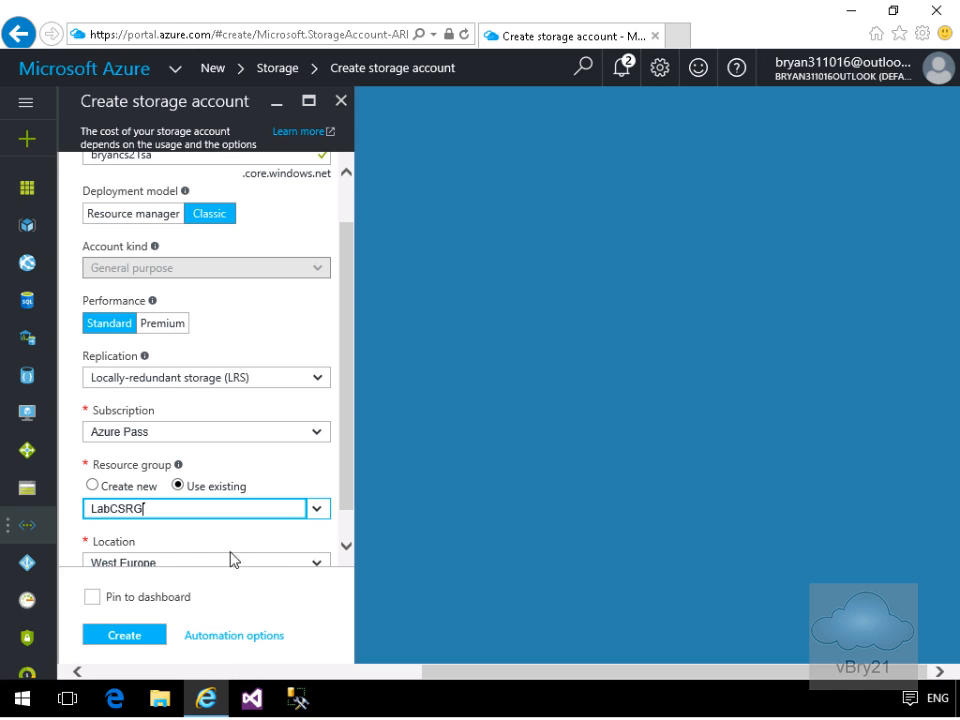
{"action": "left_click", "coordinate": [345, 547]}
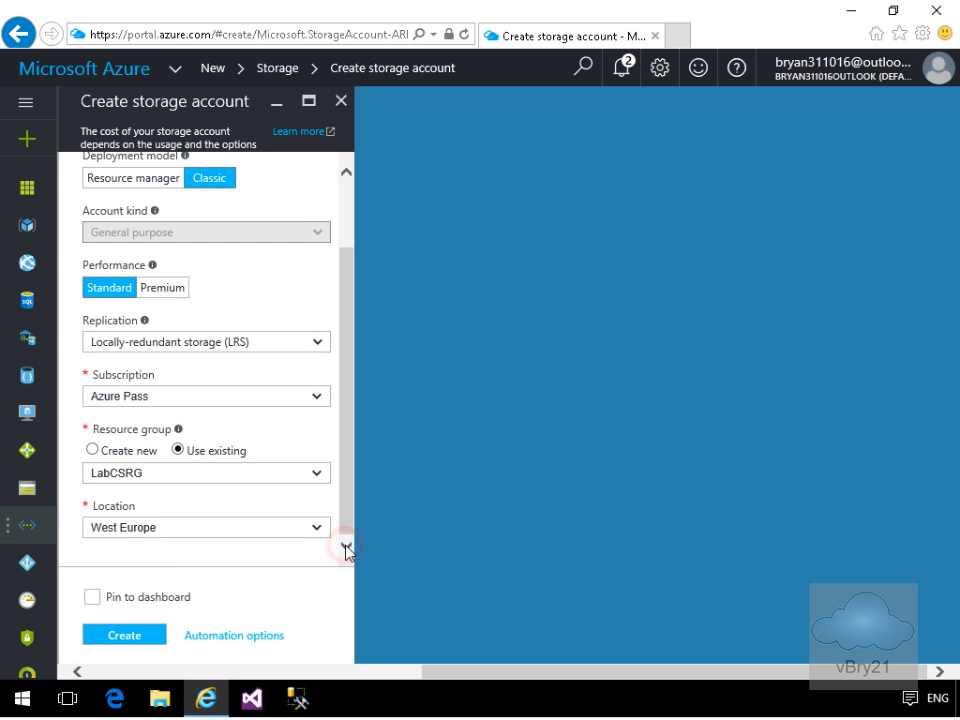
{"action": "left_click", "coordinate": [94, 599]}
{"action": "left_click", "coordinate": [110, 638]}
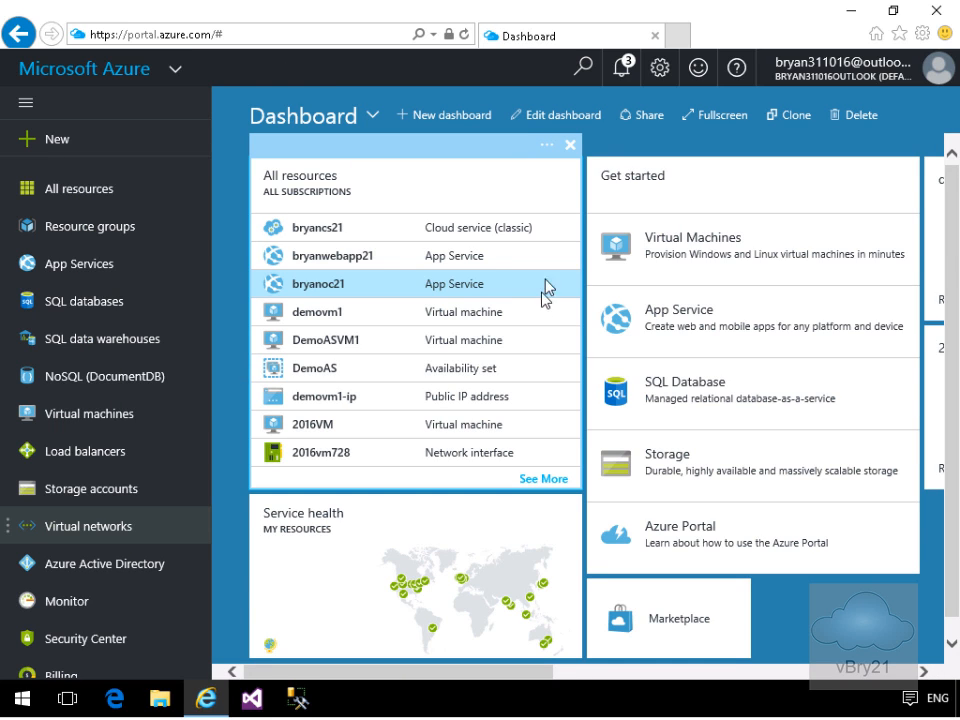
- Open the bryancs21 cloud service from its tile on the dashboard
{"action": "left_click", "coordinate": [921, 673]}
{"action": "left_click", "coordinate": [921, 673]}
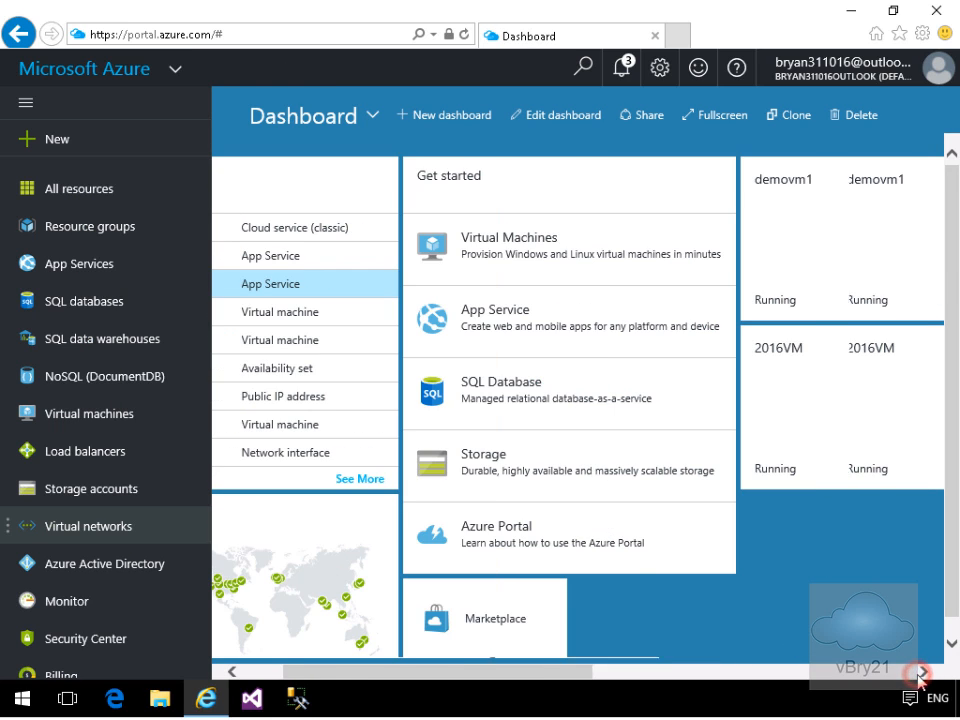
{"action": "left_click", "coordinate": [921, 673]}
{"action": "left_click", "coordinate": [921, 673]}
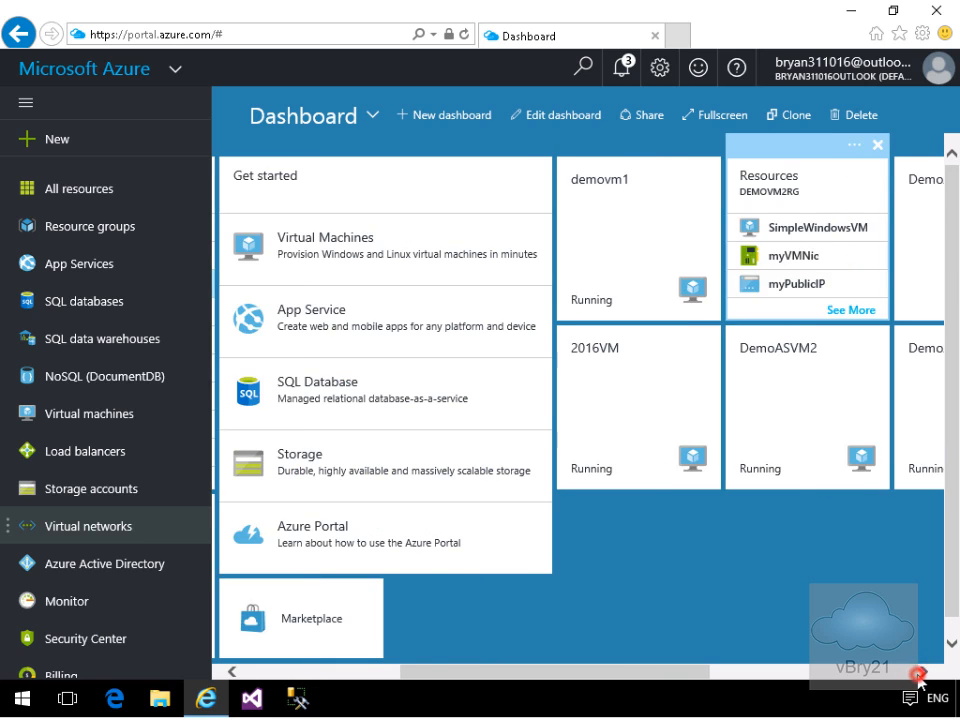
{"action": "left_click", "coordinate": [921, 673]}
{"action": "left_click", "coordinate": [921, 673]}
{"action": "left_click", "coordinate": [921, 673]}
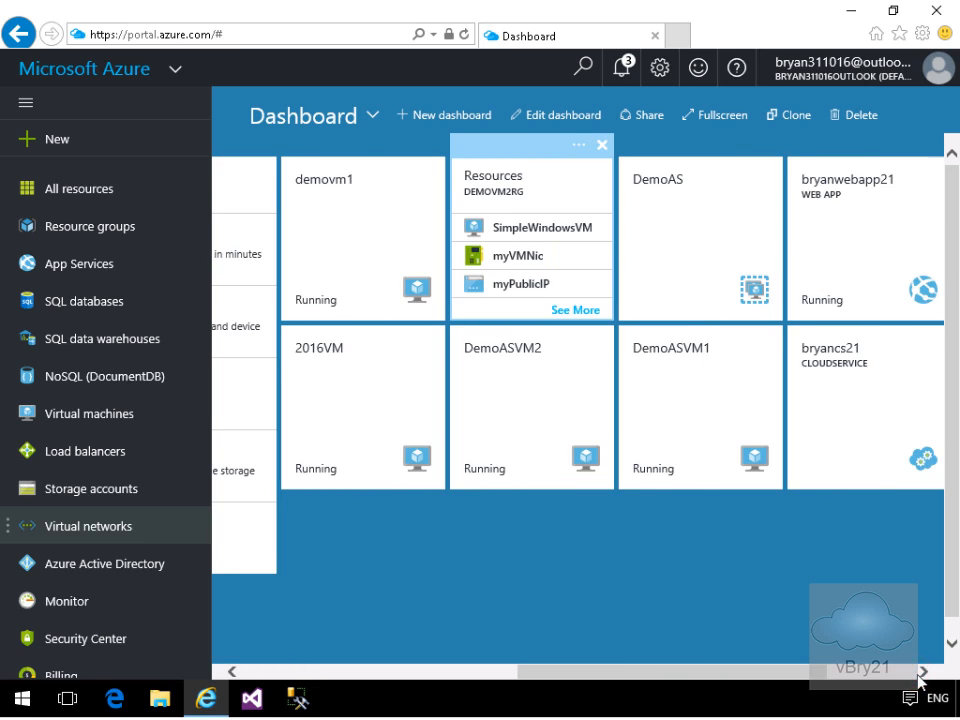
{"action": "left_click", "coordinate": [921, 673]}
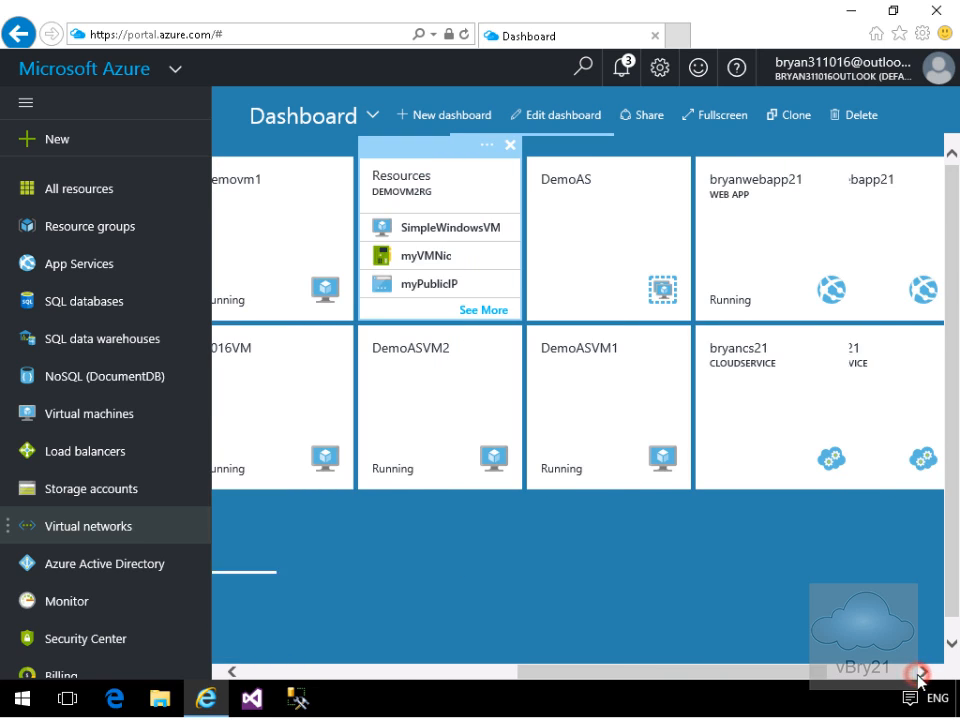
{"action": "left_click", "coordinate": [800, 385]}
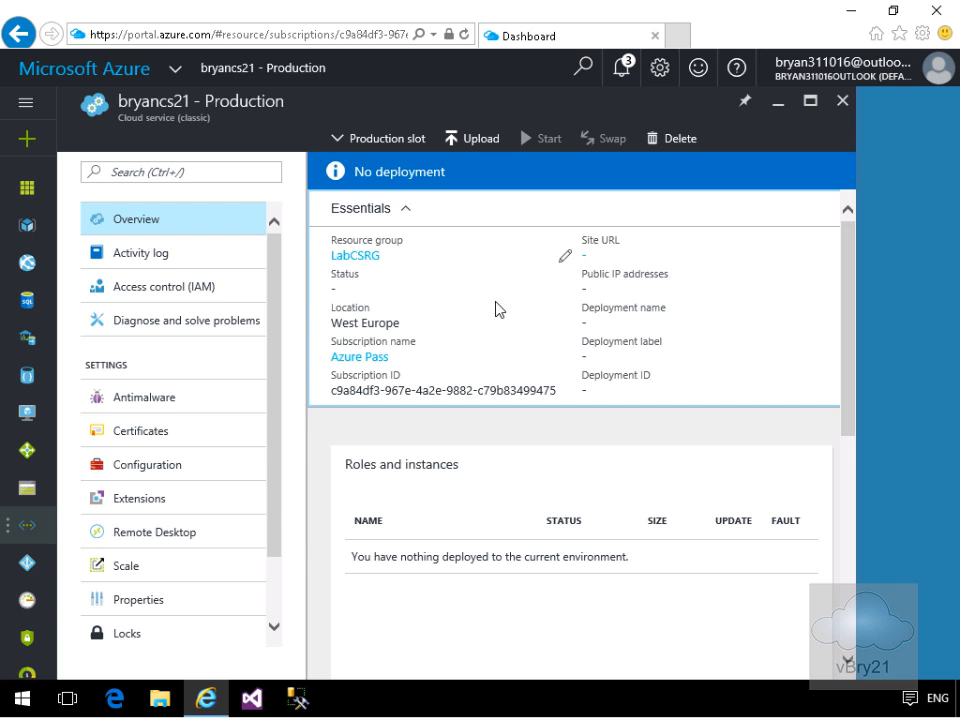
- Start a package upload to the production slot and choose bryancs21sa as its storage account
{"action": "left_click", "coordinate": [476, 140]}
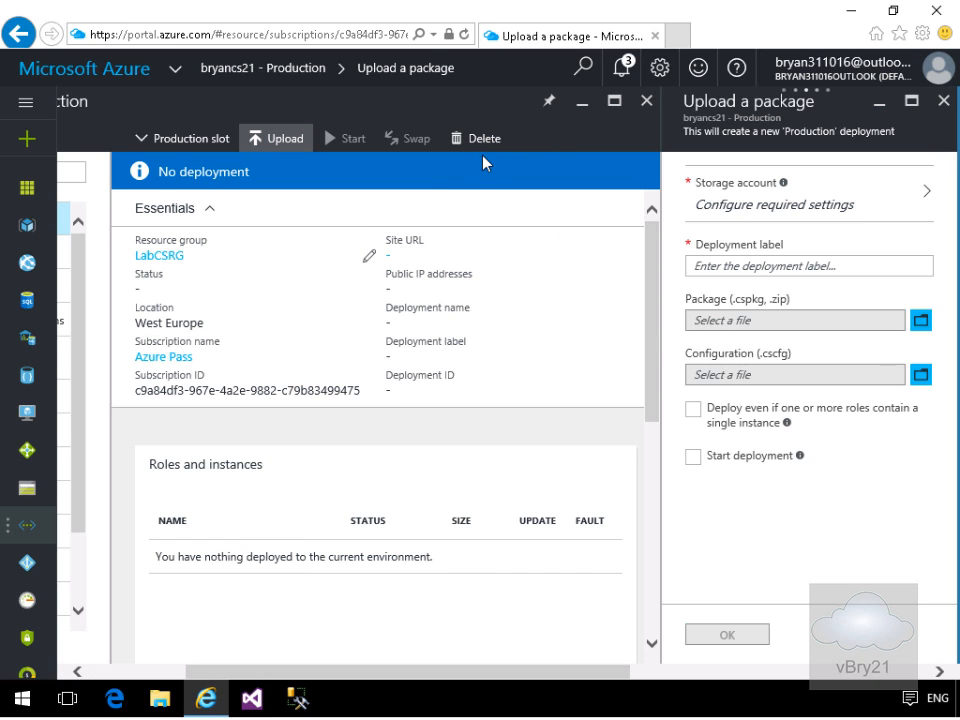
{"action": "left_click", "coordinate": [735, 200]}
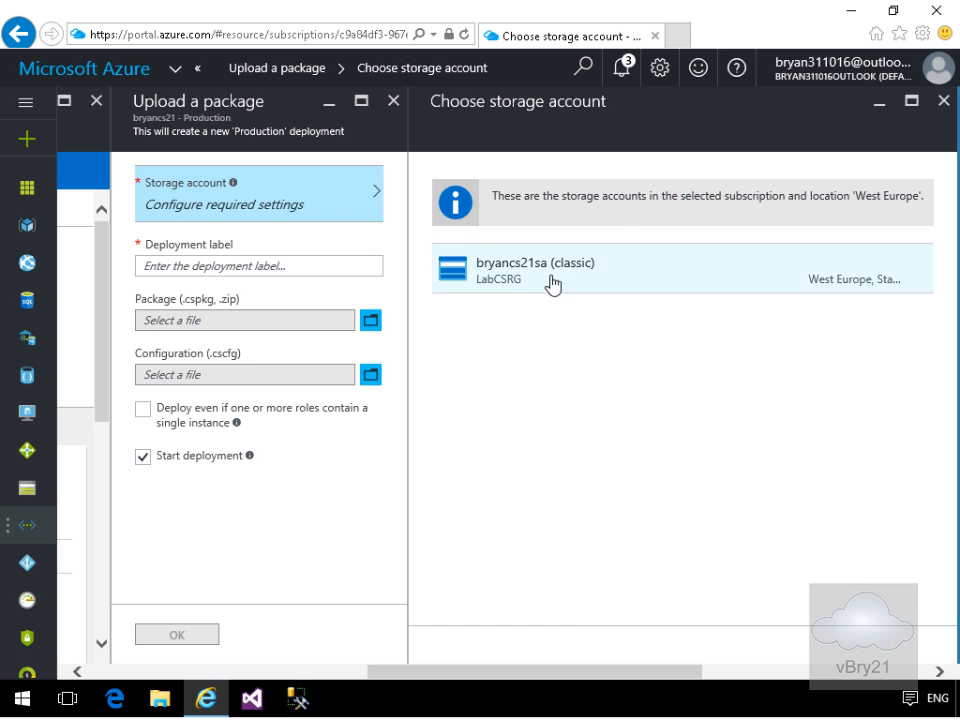
{"action": "left_click", "coordinate": [551, 283]}
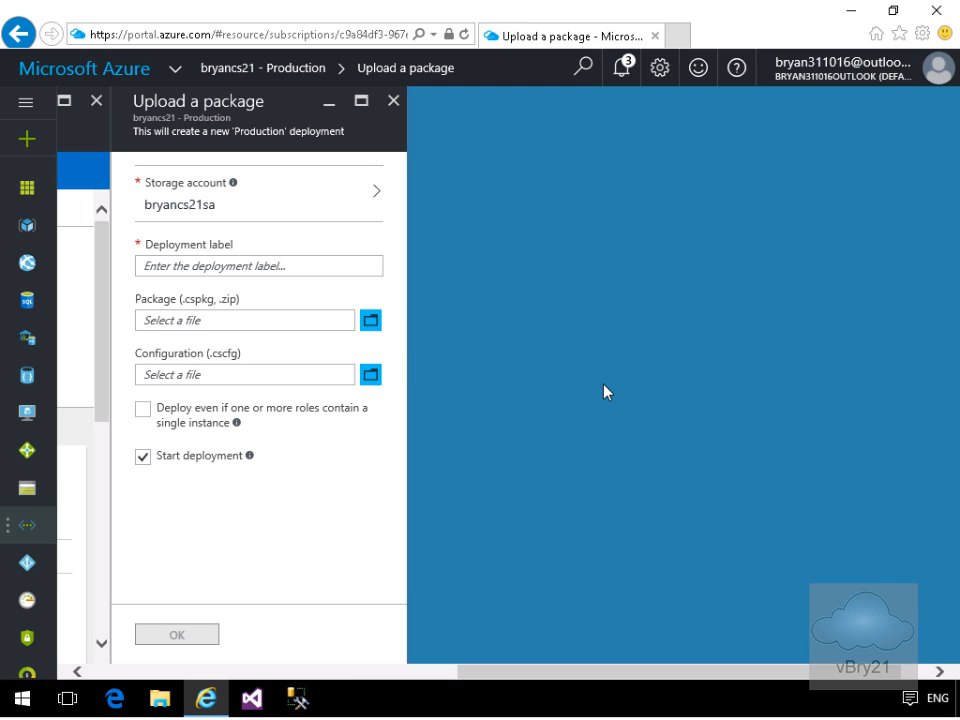
- Label the deployment Lab Deployment and choose AdatumAds.cspkg from the Labfiles\Mod04 folder on drive E as its package
{"action": "left_click", "coordinate": [234, 264]}
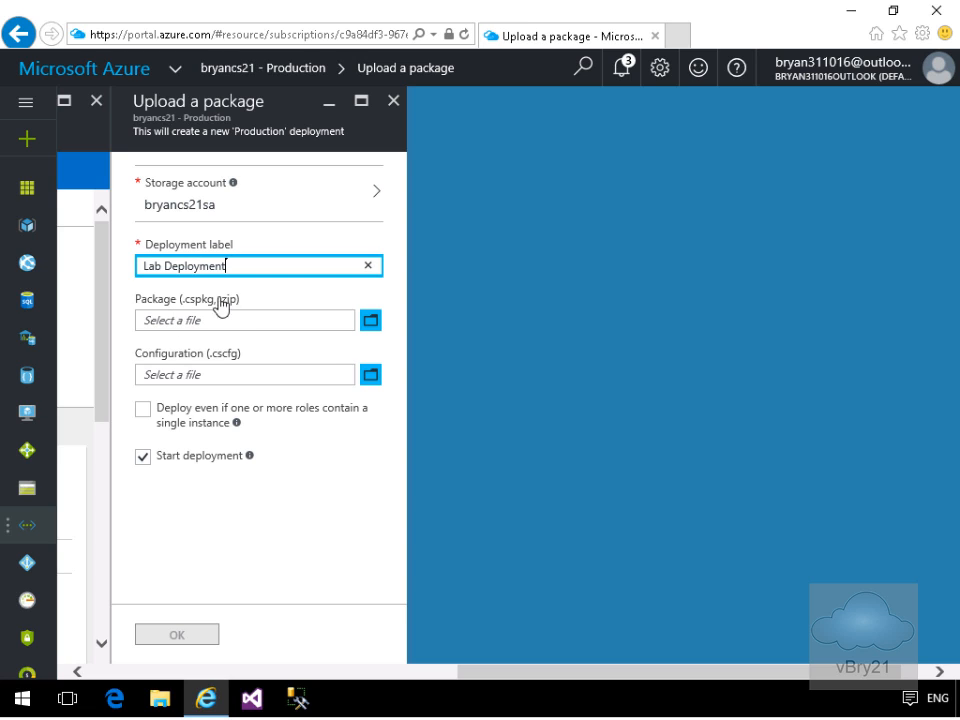
{"action": "left_click", "coordinate": [366, 322]}
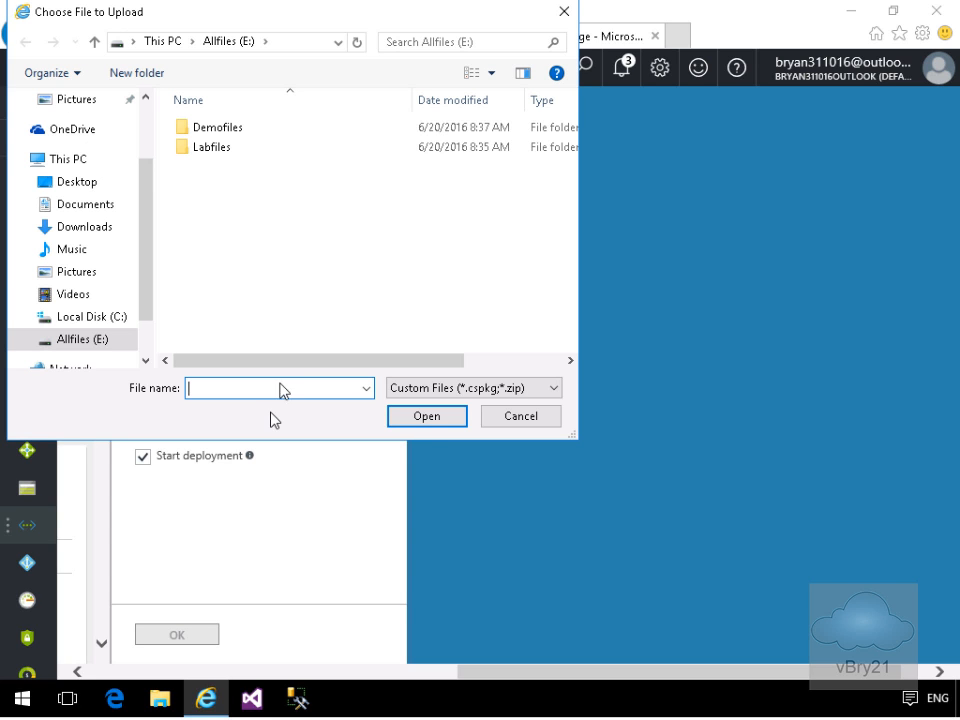
{"action": "double_click", "coordinate": [224, 149]}
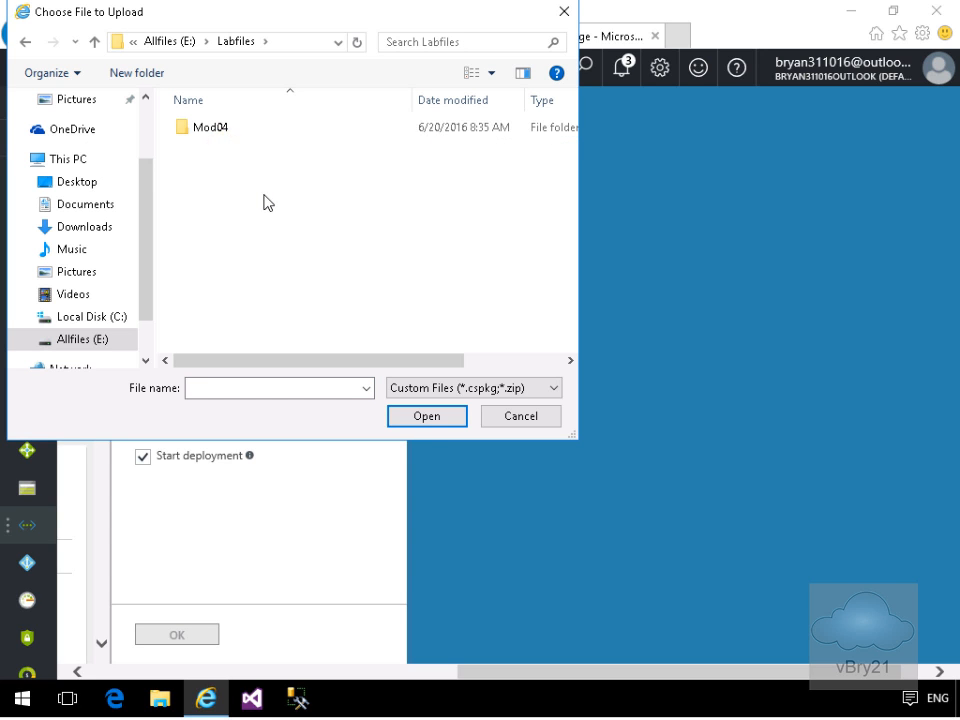
{"action": "double_click", "coordinate": [219, 129]}
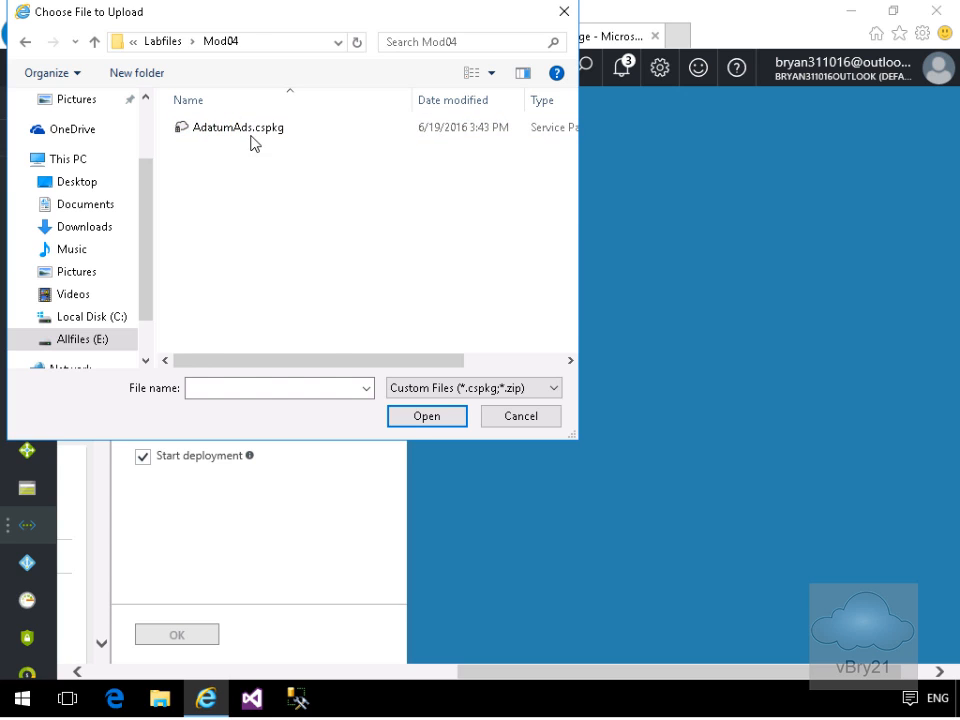
{"action": "left_click", "coordinate": [249, 127]}
{"action": "left_click", "coordinate": [413, 415]}
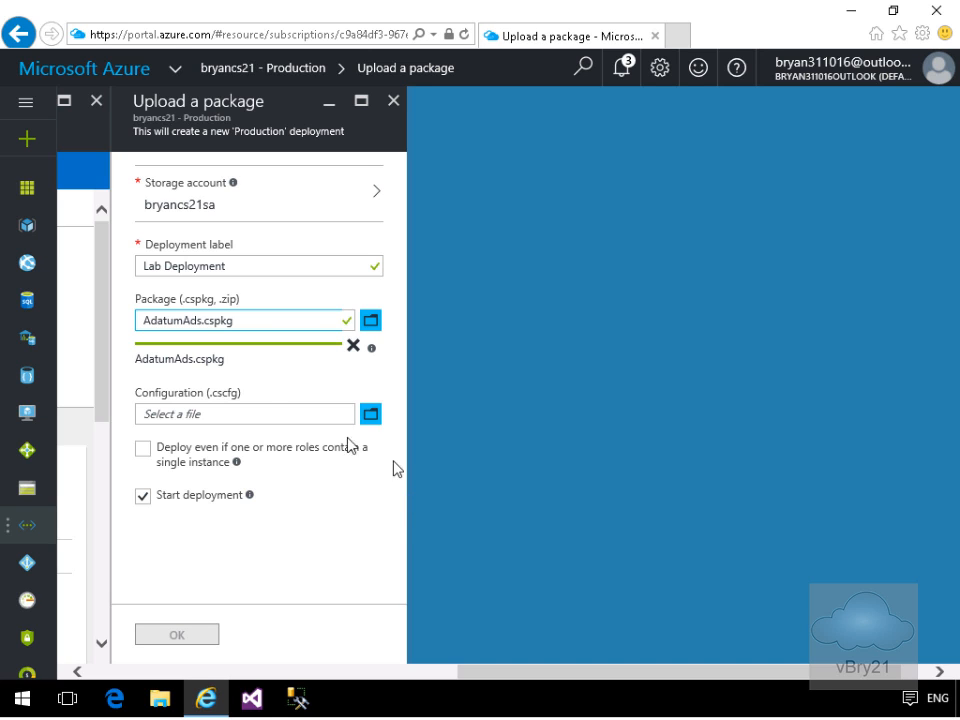
- Choose ServiceConfiguration.Cloud.cscfg from the Mod04 folder as the deployment's configuration file
{"action": "left_click", "coordinate": [375, 419]}
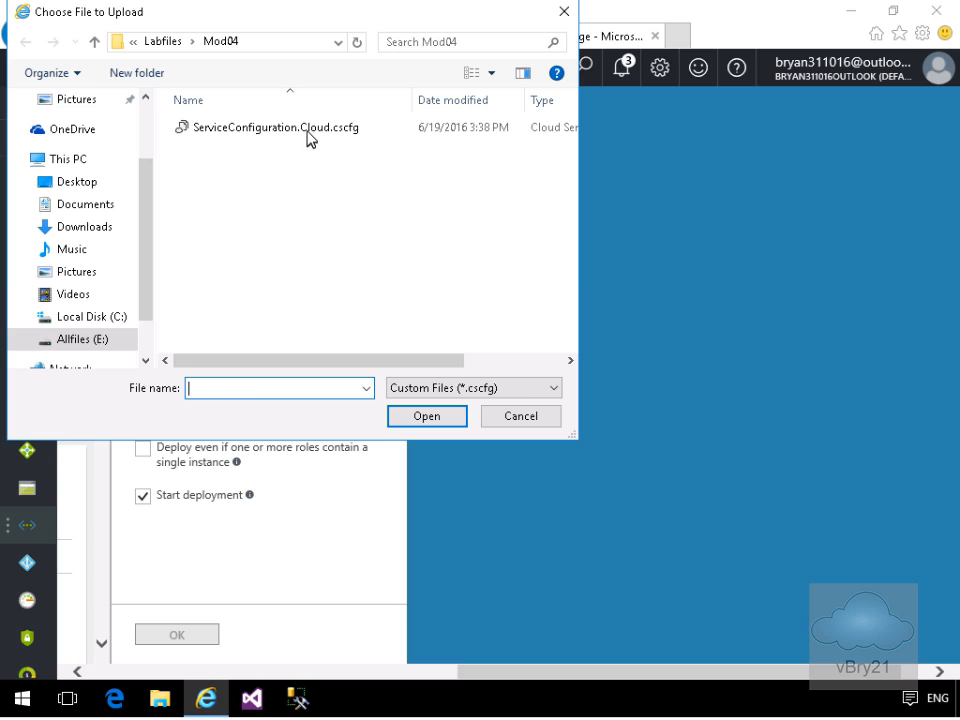
{"action": "left_click", "coordinate": [306, 133]}
{"action": "left_click", "coordinate": [423, 416]}
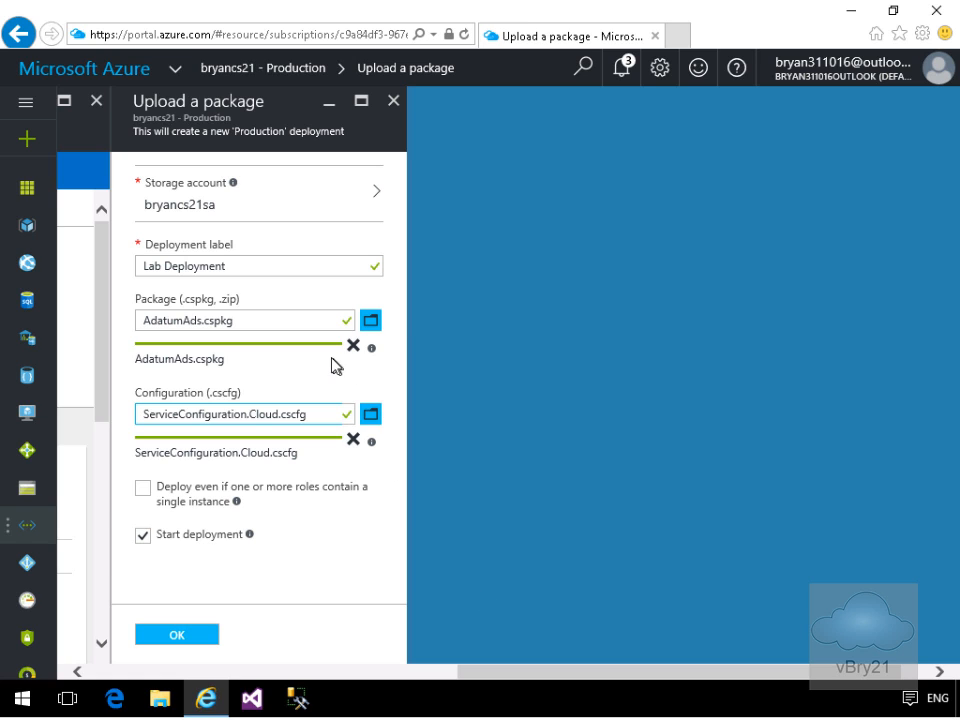
- Allow deployment even if one or more roles contain a single instance, and submit the package upload
{"action": "left_click", "coordinate": [143, 488]}
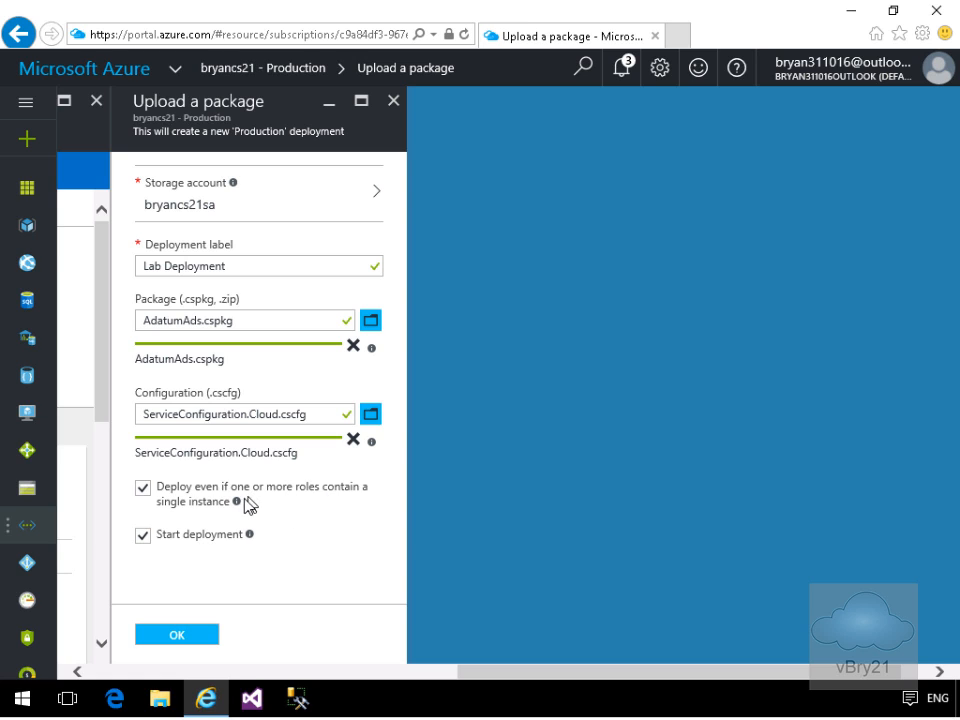
{"action": "mouse_move", "coordinate": [238, 503]}
{"action": "left_click", "coordinate": [200, 636]}
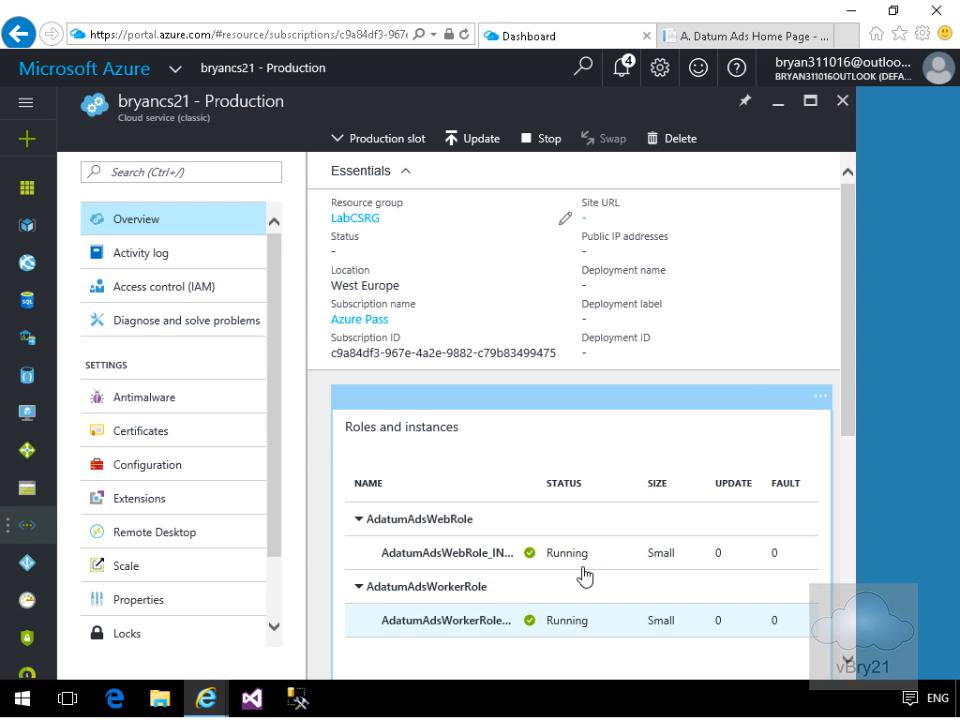
- View the deployed A. Datum Ads home page at bryancs21.cloudapp.net
{"action": "left_click", "coordinate": [721, 37]}
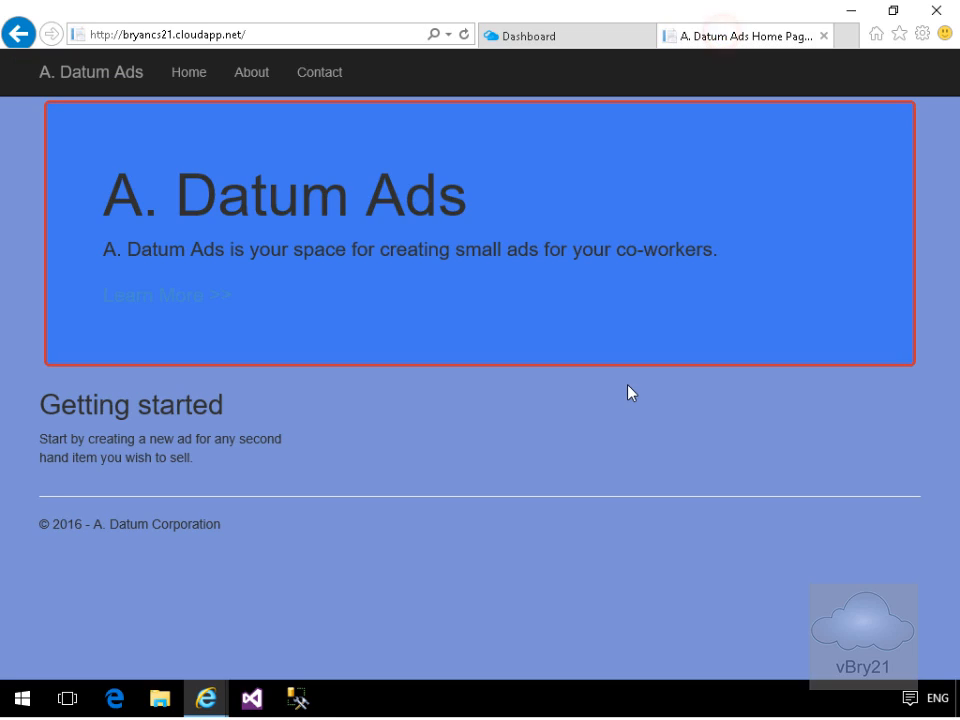